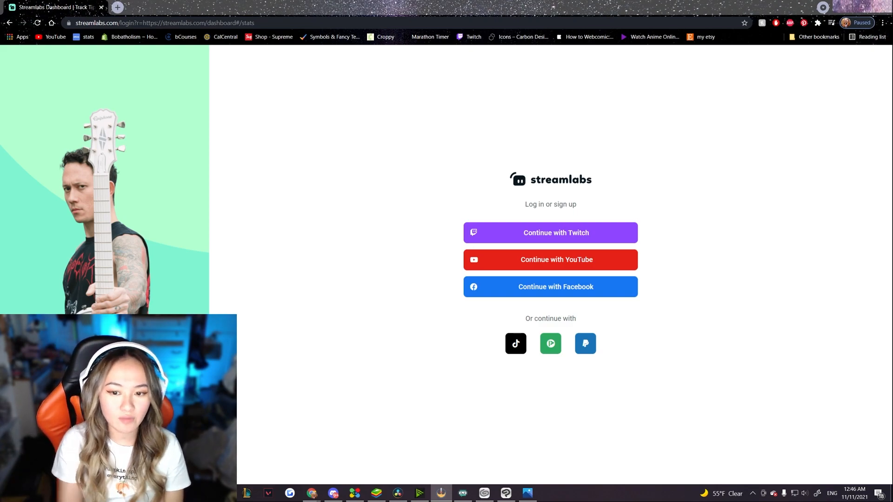
# - Log in to Streamlabs with Twitch, search for "chat" and open the Chat Box widget settings, dismissing the introduction tutorial
pyautogui.click(587, 233)
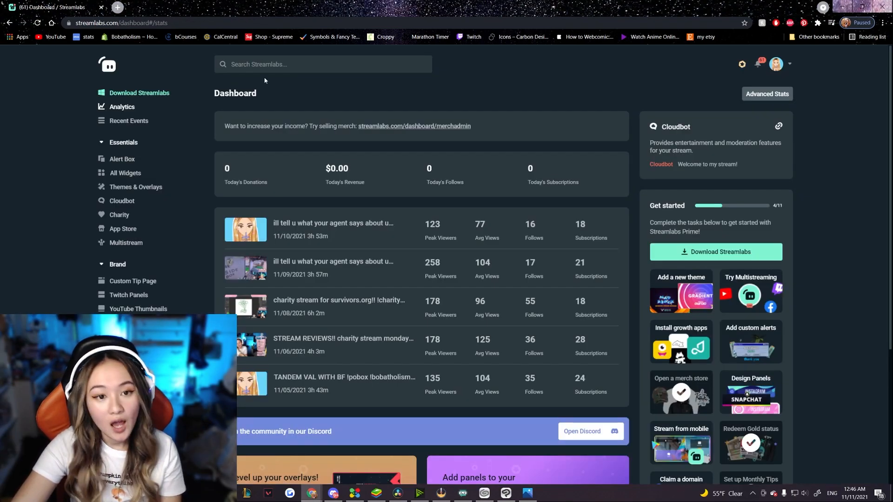
pyautogui.click(283, 67)
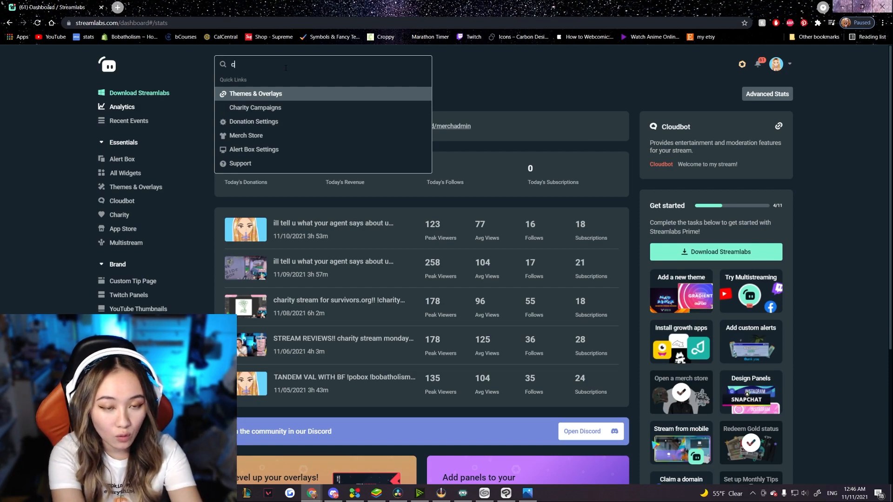
pyautogui.write('chat')
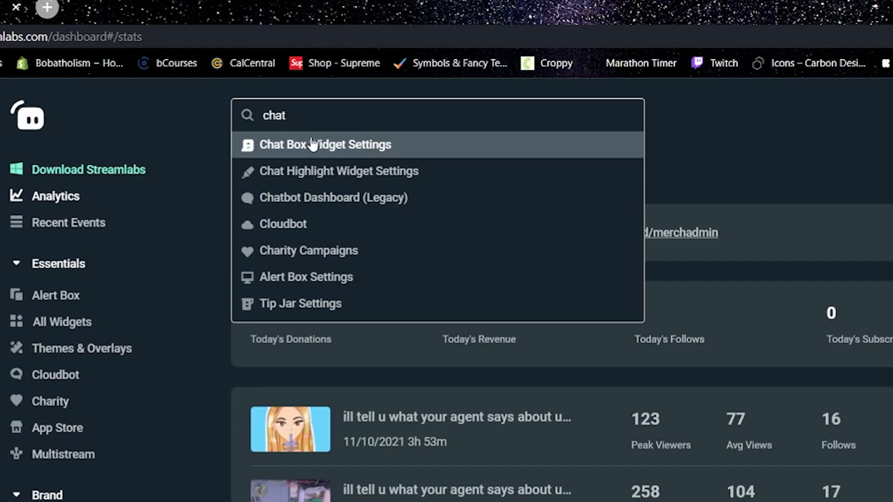
pyautogui.click(430, 147)
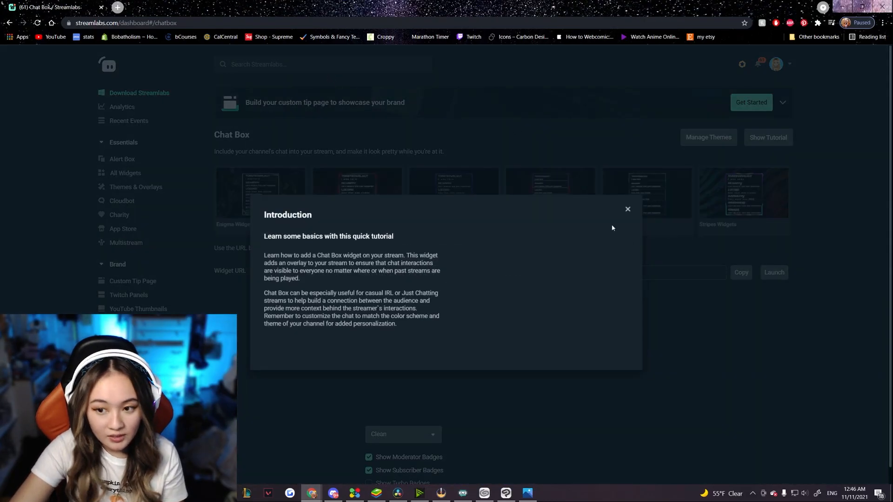
pyautogui.click(627, 210)
# - Try the Boxed, Twitch and Oldschool chat box themes one after another in the preview
pyautogui.scroll(-3, 618, 330)
pyautogui.scroll(-3, 618, 334)
pyautogui.scroll(3, 633, 311)
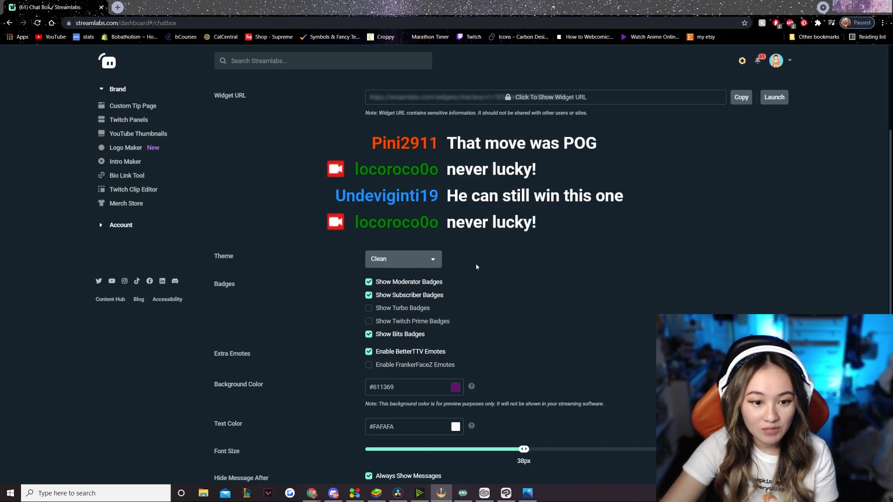
pyautogui.click(420, 261)
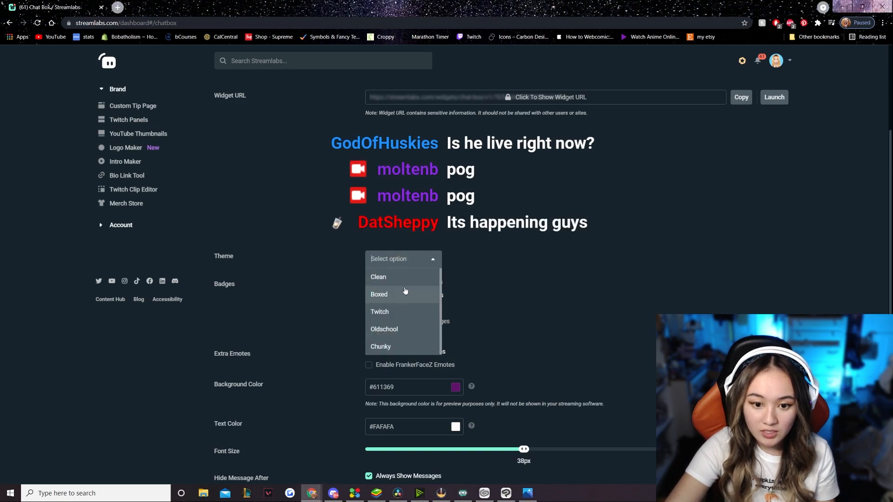
pyautogui.click(402, 295)
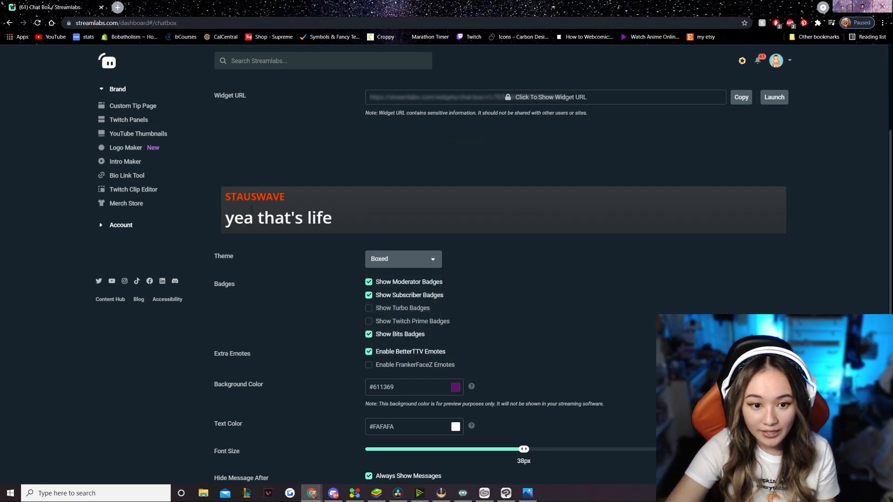
pyautogui.click(404, 257)
pyautogui.click(379, 309)
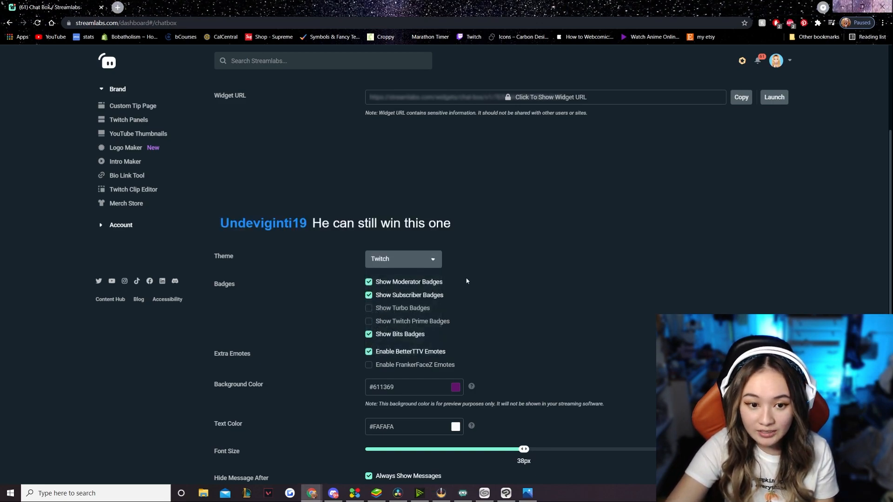
pyautogui.click(415, 264)
pyautogui.click(391, 322)
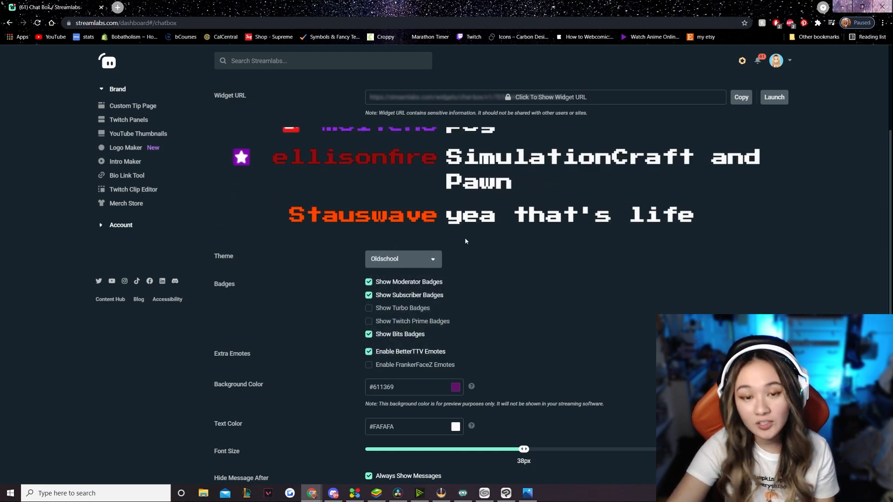
# - Compare the Boxed and Clean chat box themes in the preview and settle on Clean
pyautogui.click(430, 259)
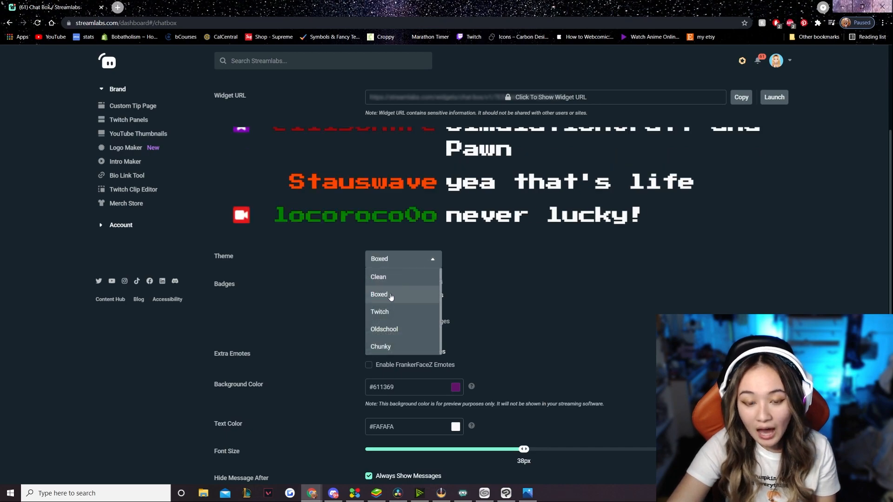
pyautogui.click(389, 294)
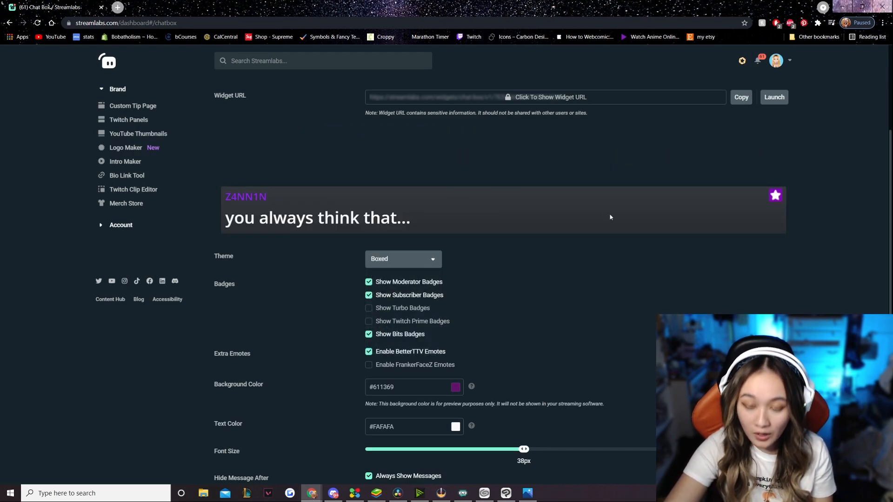
pyautogui.click(404, 260)
pyautogui.click(404, 282)
pyautogui.click(420, 257)
pyautogui.click(411, 292)
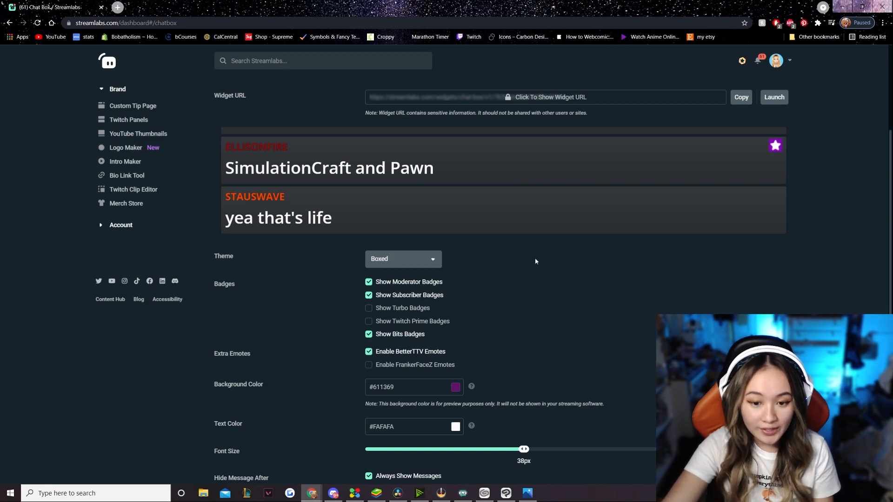
pyautogui.scroll(-2, 535, 257)
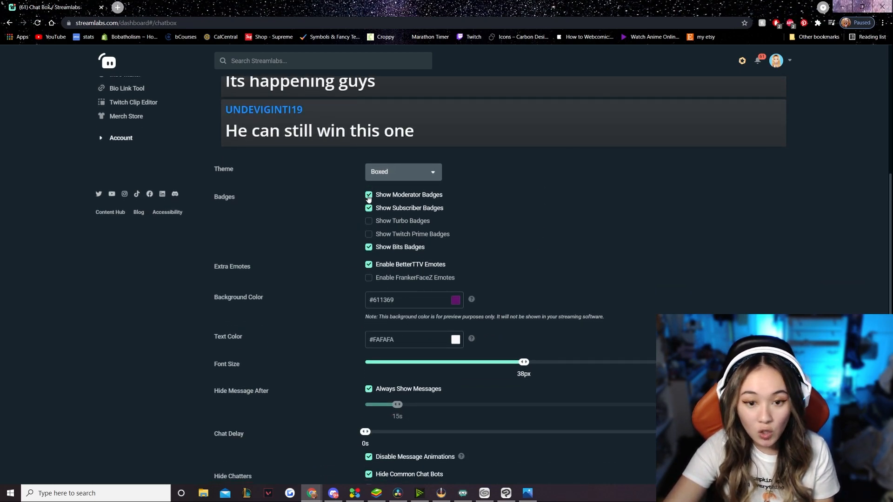
pyautogui.scroll(3, 344, 196)
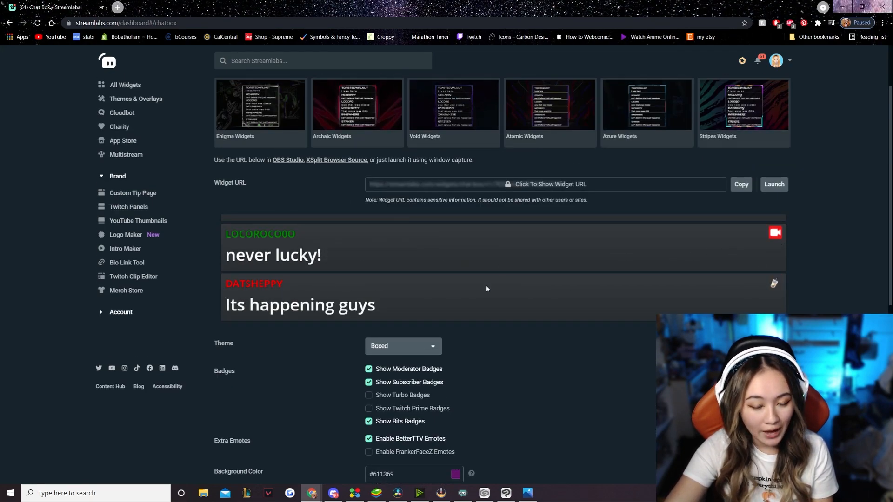
pyautogui.click(403, 346)
pyautogui.click(379, 362)
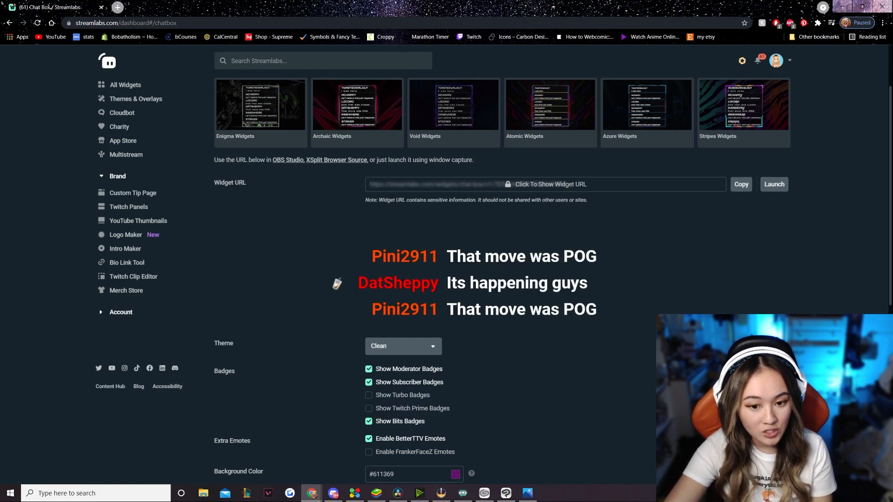
# - Review the badge and emote options, and try red (#FF0000) as the chat text color in the preview
pyautogui.scroll(-2, 367, 269)
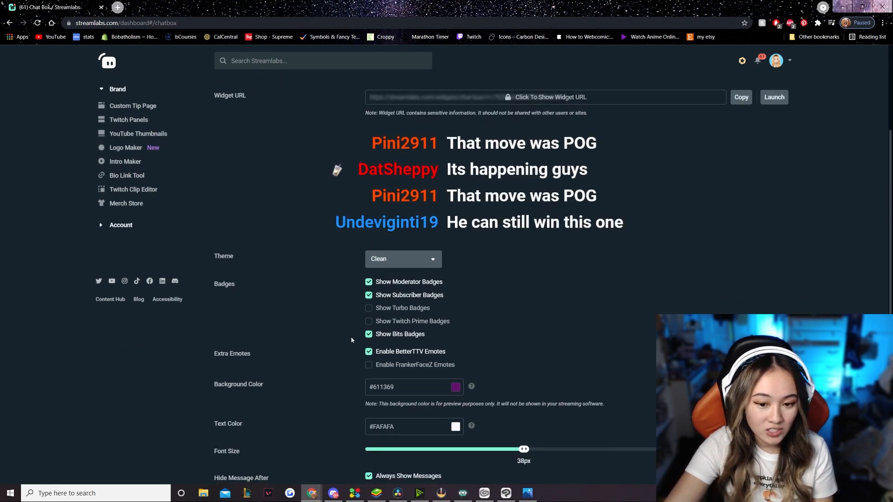
pyautogui.scroll(-3, 400, 321)
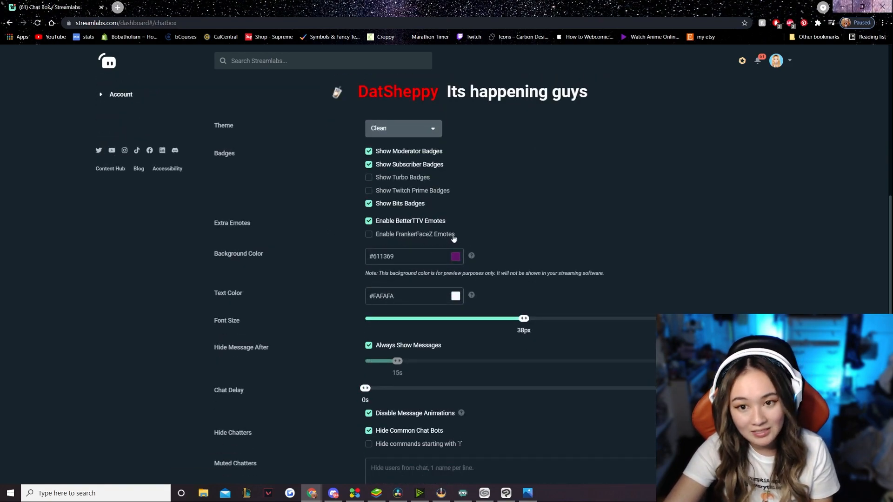
pyautogui.scroll(4, 504, 179)
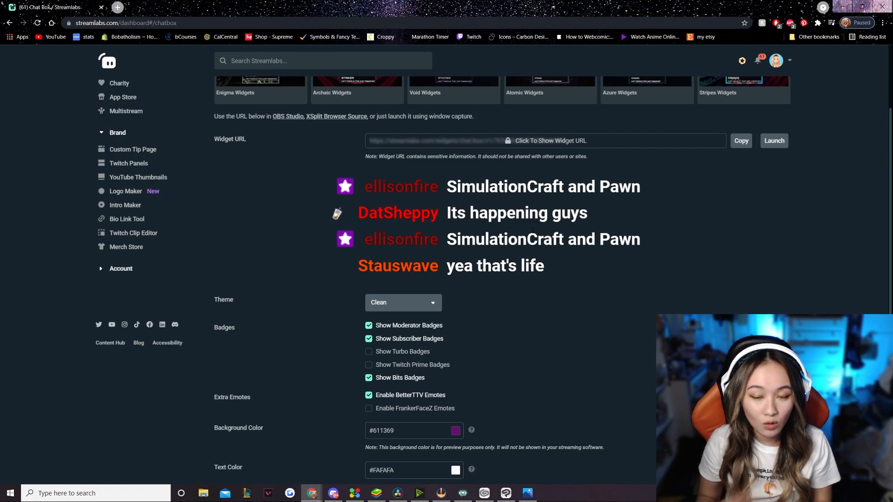
pyautogui.scroll(-4, 533, 230)
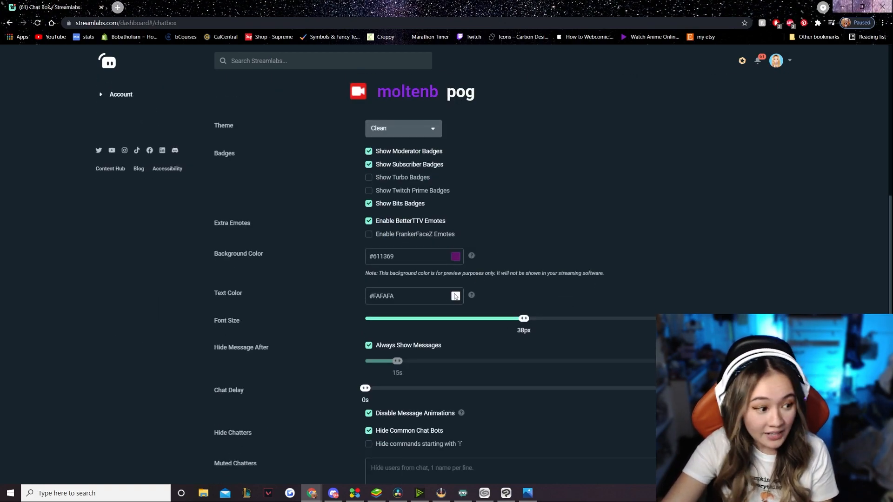
pyautogui.scroll(4, 465, 290)
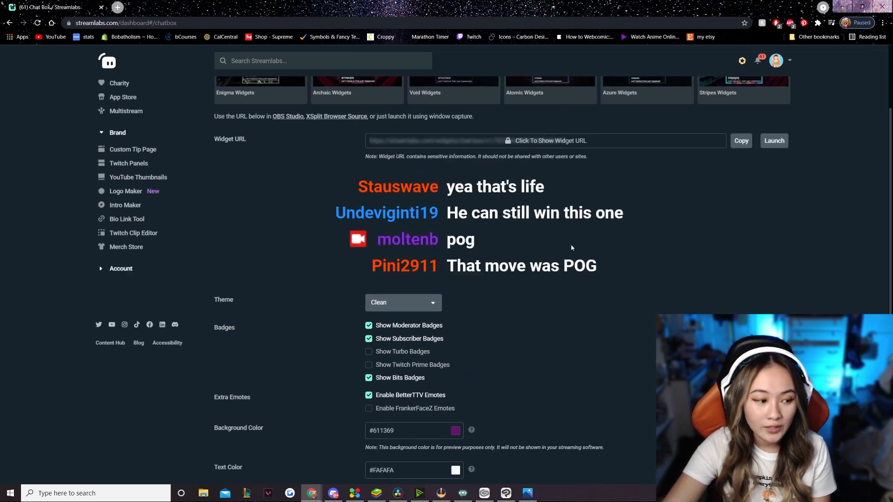
pyautogui.scroll(-3, 571, 245)
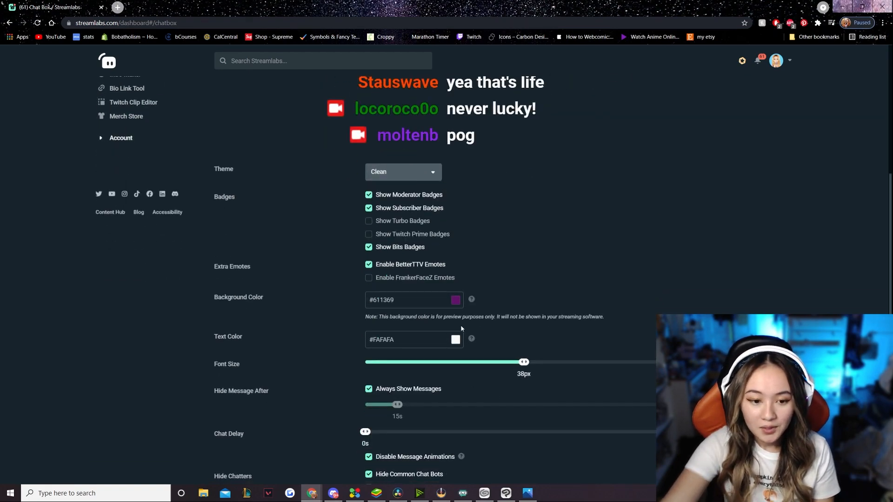
pyautogui.click(456, 340)
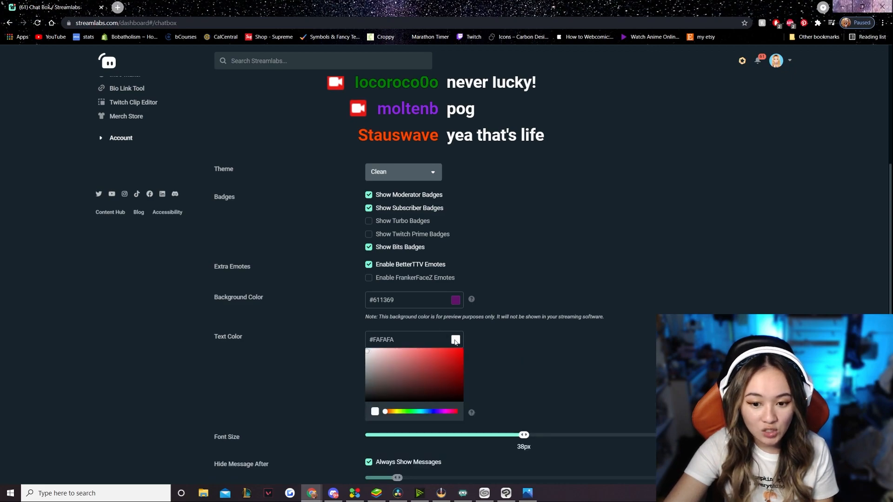
pyautogui.moveTo(453, 363); pyautogui.dragTo(473, 343)
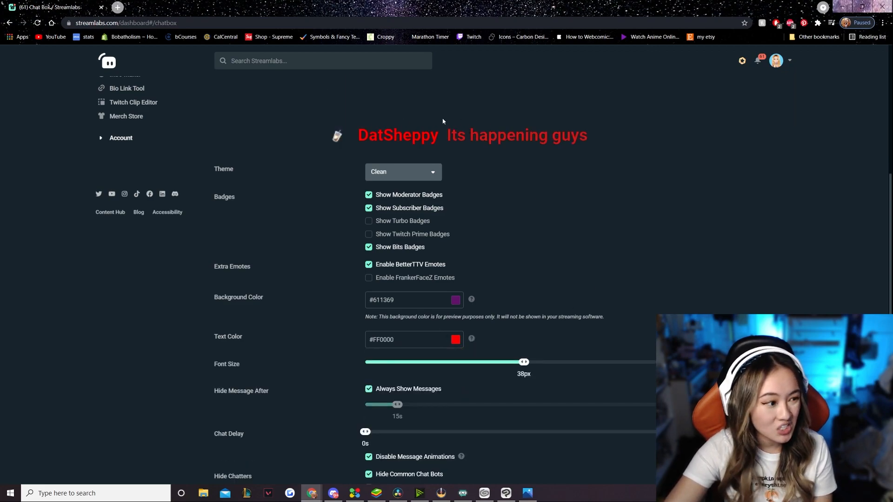
pyautogui.scroll(3, 454, 239)
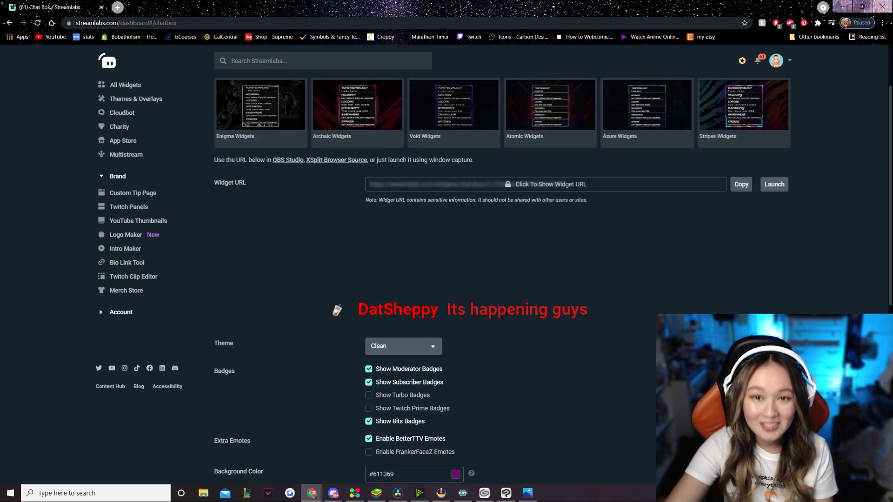
# - Set the chat font size to 34 px and save the chat box settings
pyautogui.scroll(-3, 529, 324)
pyautogui.moveTo(506, 362)
pyautogui.mouseDown()
pyautogui.moveTo(477, 362)
pyautogui.moveTo(585, 355)
pyautogui.moveTo(499, 355)
pyautogui.mouseUp()
pyautogui.scroll(-3, 499, 355)
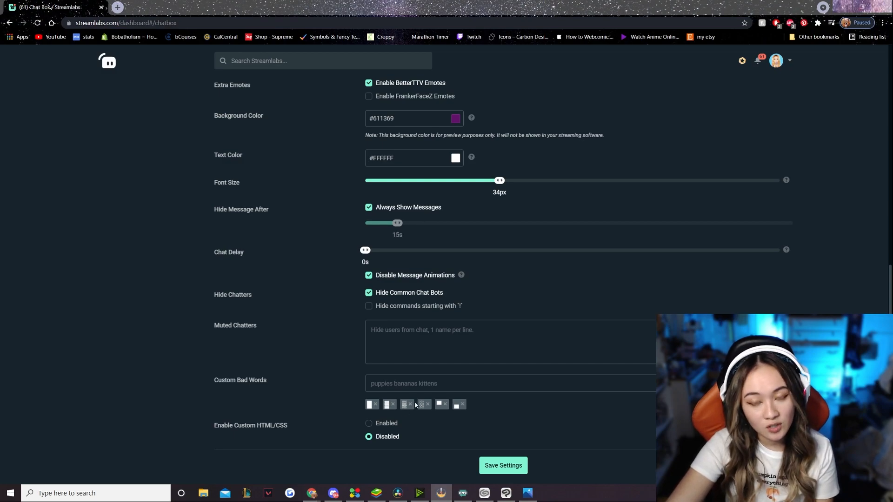
pyautogui.click(504, 466)
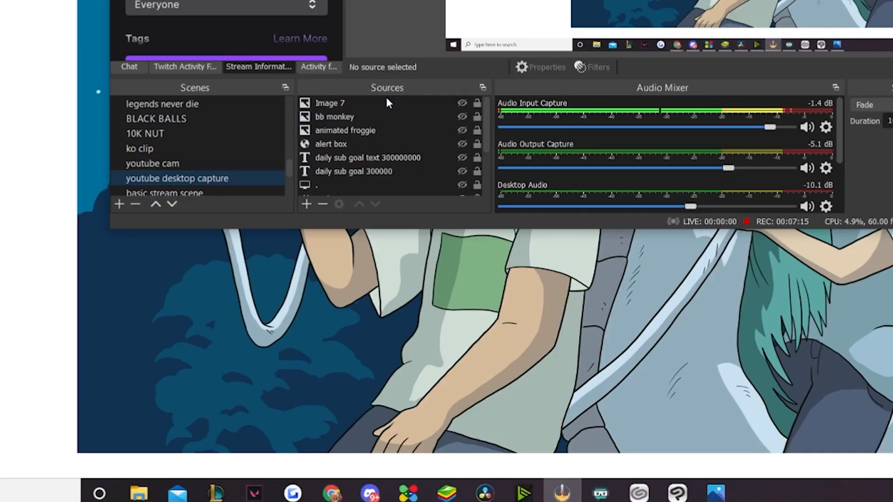
# - Switch to OBS and add a new browser source named "chat example" to the youtube desktop capture scene
pyautogui.click(304, 206)
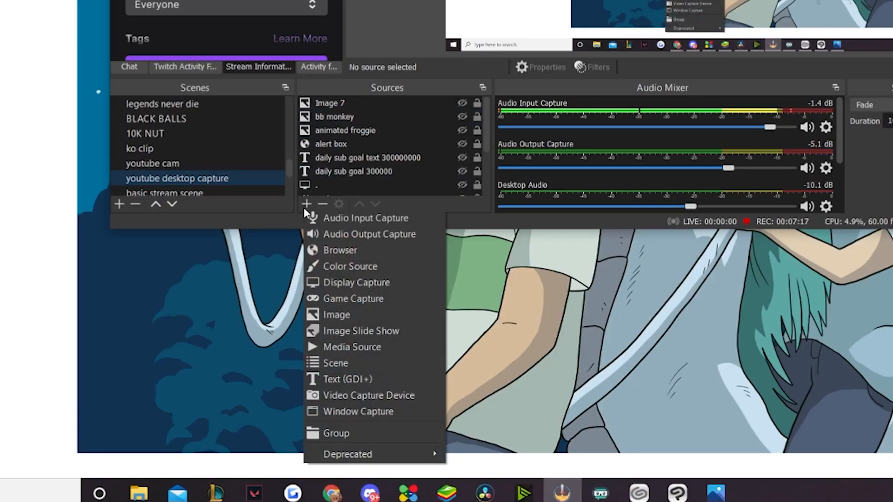
pyautogui.click(347, 252)
pyautogui.write('chat')
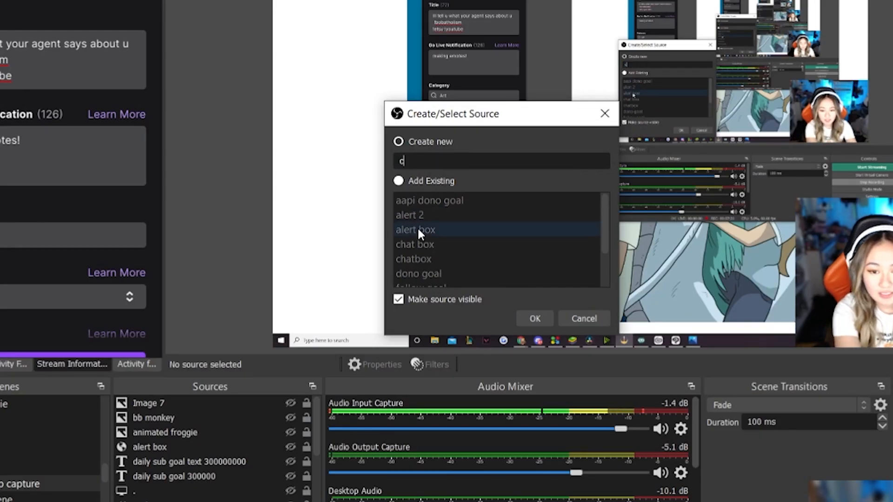
pyautogui.write(' example')
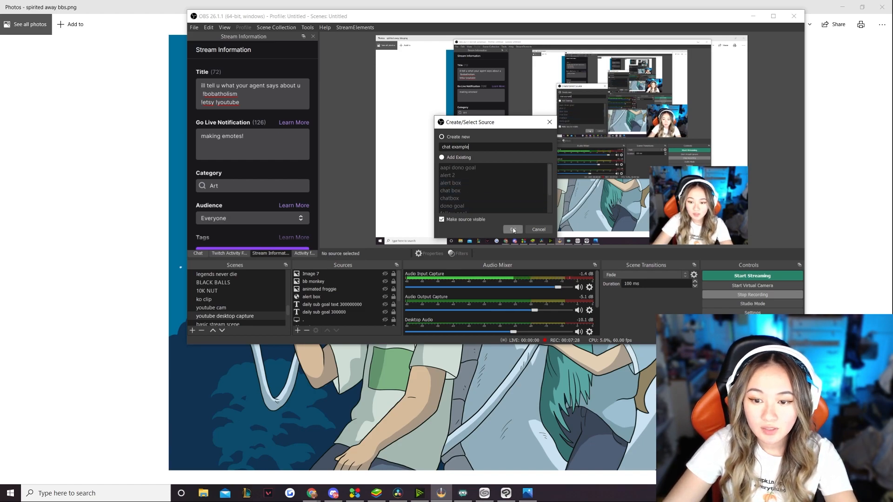
pyautogui.click(513, 229)
# - Replace the browser source's default URL with the Streamlabs chat box widget URL and accept the source properties
pyautogui.moveTo(561, 22); pyautogui.dragTo(495, 42)
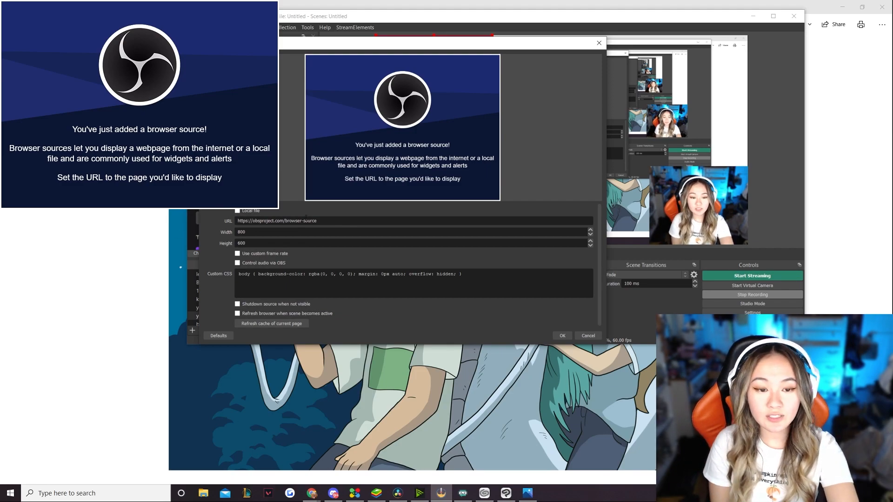
pyautogui.hotkey('ctrl', 'a')
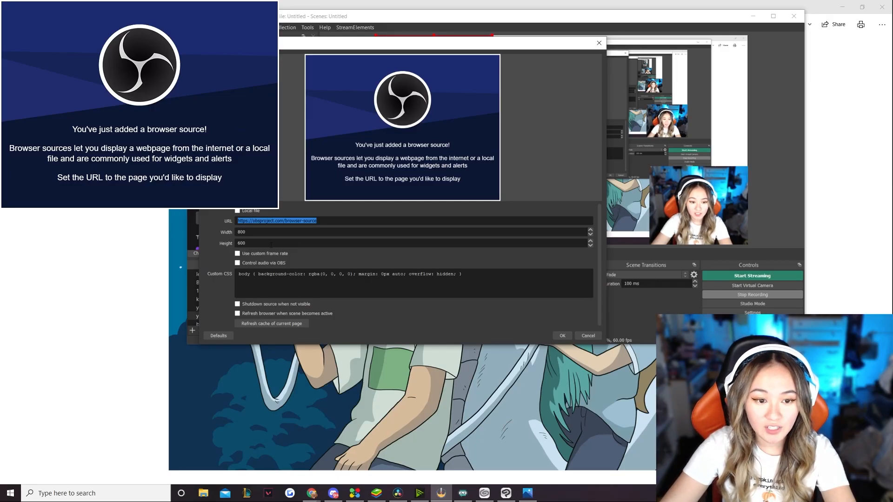
pyautogui.click(253, 234)
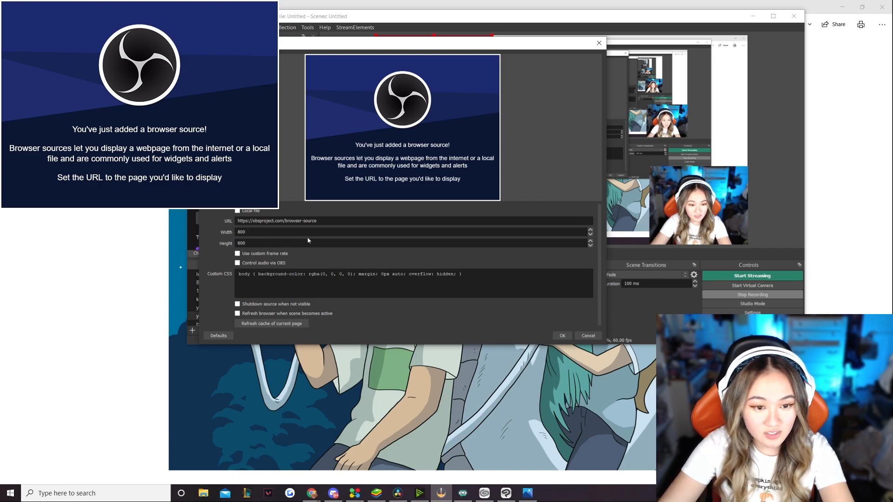
pyautogui.tripleClick(330, 218)
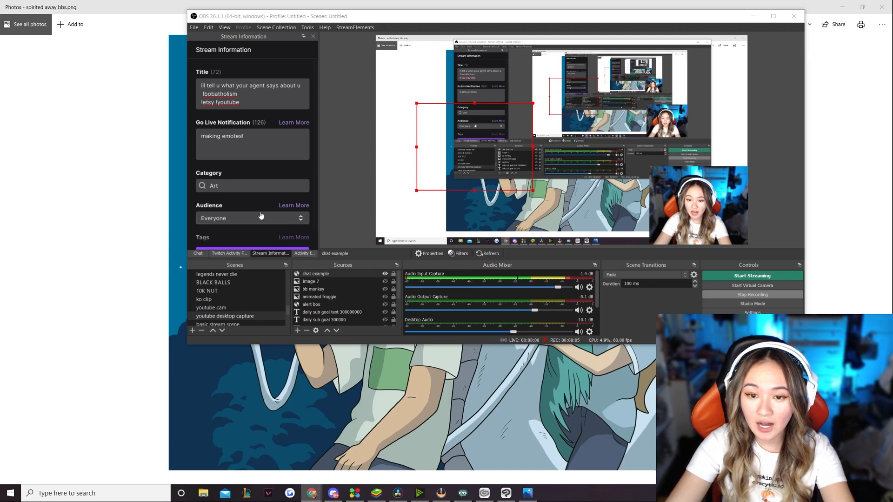
# - Move the chat example source into the lower-left corner of the scene canvas
pyautogui.moveTo(481, 155); pyautogui.dragTo(449, 199)
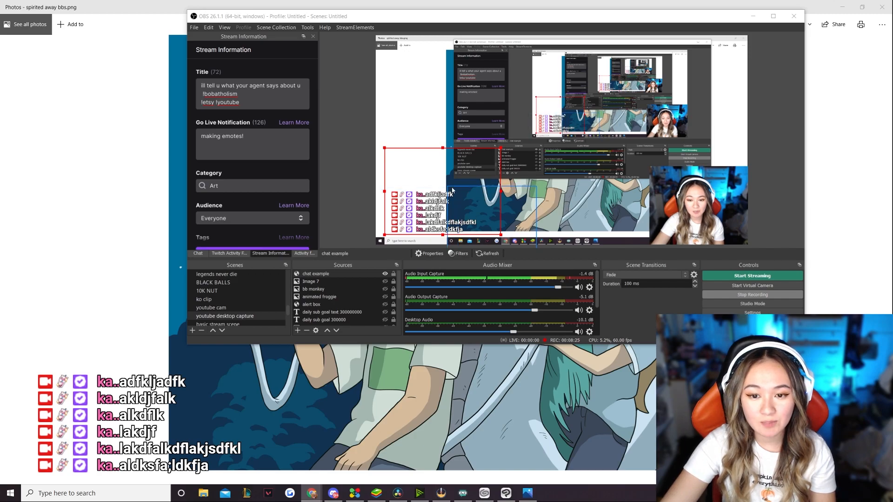
pyautogui.moveTo(445, 186)
pyautogui.mouseDown()
pyautogui.moveTo(420, 142)
pyautogui.moveTo(442, 185)
pyautogui.mouseUp()
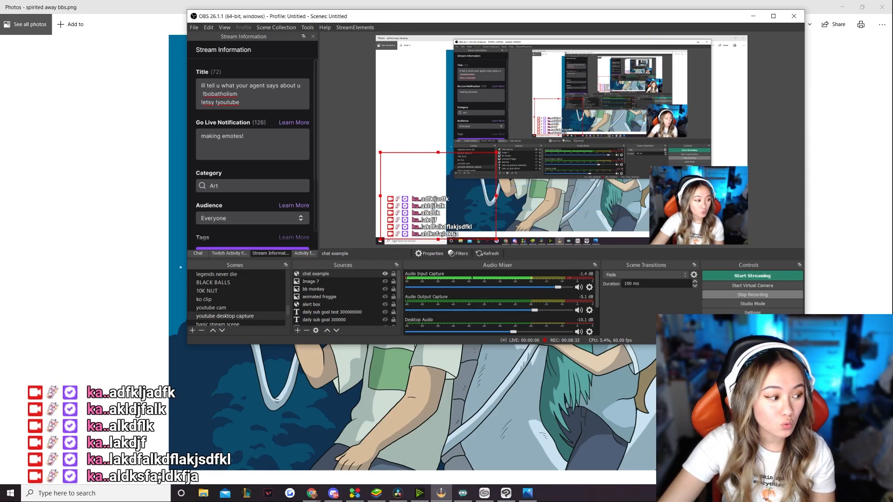
# - Widen the chat example source slightly and send the test chat messages "alskdfalkjsdf", "alkdjfjalskdfalskdfklajfkla", "poggers" and "poggggggggg"
pyautogui.moveTo(496, 195)
pyautogui.mouseDown()
pyautogui.moveTo(579, 208)
pyautogui.moveTo(493, 197)
pyautogui.moveTo(506, 196)
pyautogui.mouseUp()
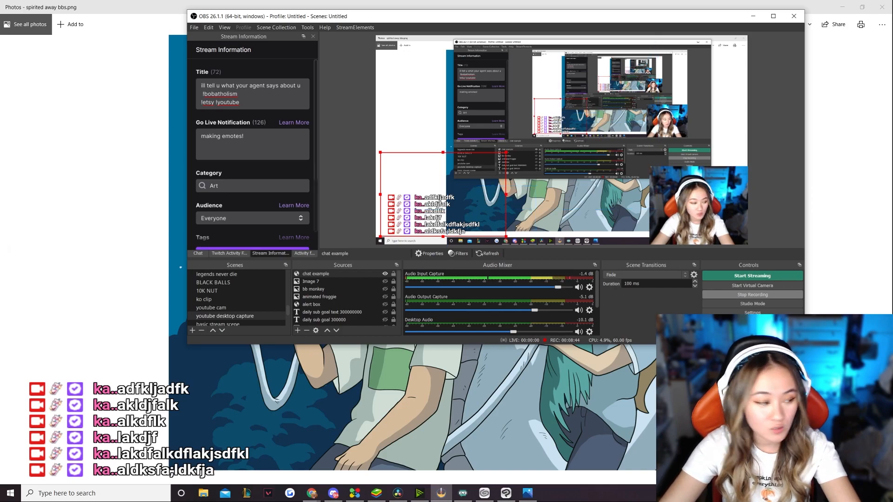
pyautogui.write('alskdfalkjsdf')
pyautogui.press('Return')
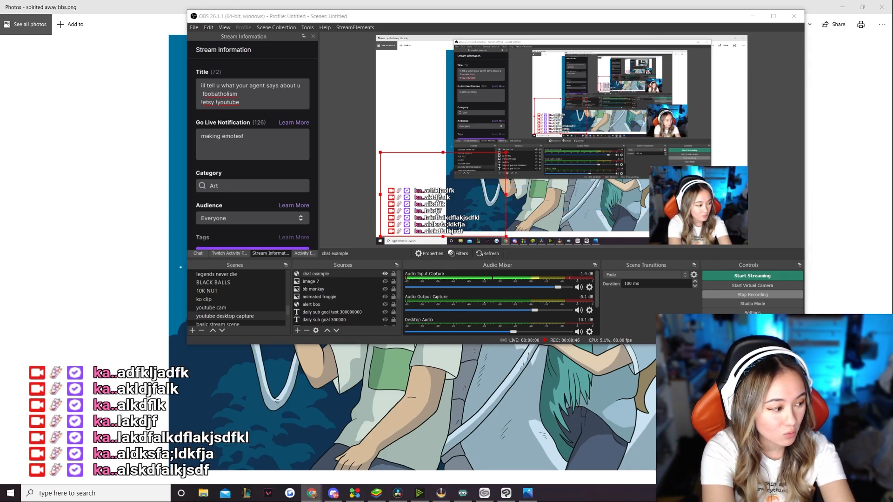
pyautogui.write('alkdjfjalskdfalskdfklajfkla')
pyautogui.press('Return')
pyautogui.write('poggers')
pyautogui.press('Return')
pyautogui.write('poggggggggg')
pyautogui.press('Return')
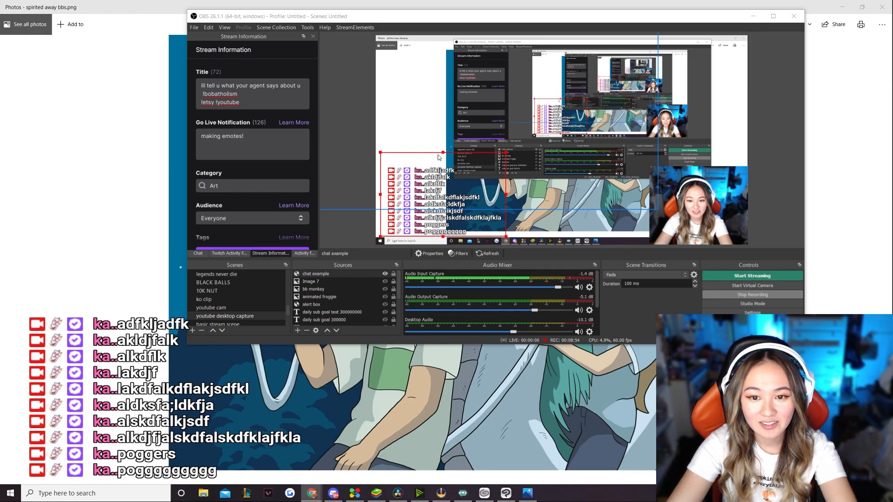
# - Shrink the chat example source, crop off its upper part, and place it directly above the webcam on the scene canvas
pyautogui.moveTo(443, 153); pyautogui.dragTo(446, 154)
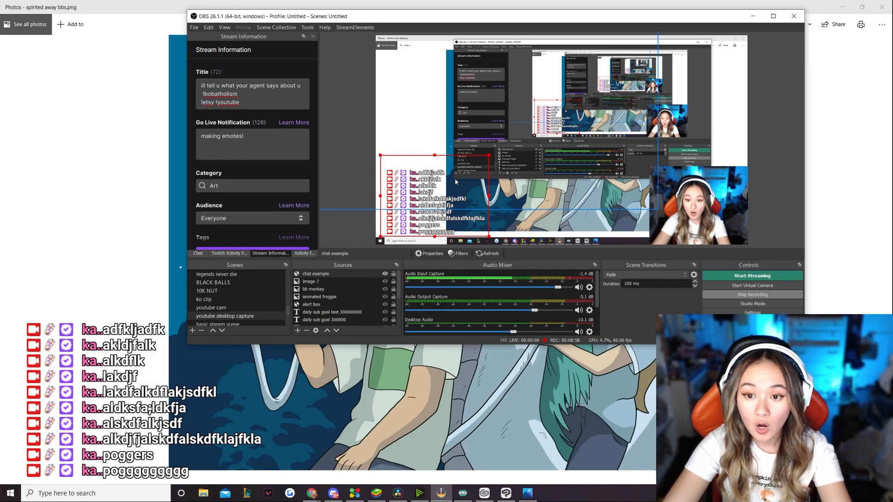
pyautogui.moveTo(435, 157); pyautogui.dragTo(436, 213)
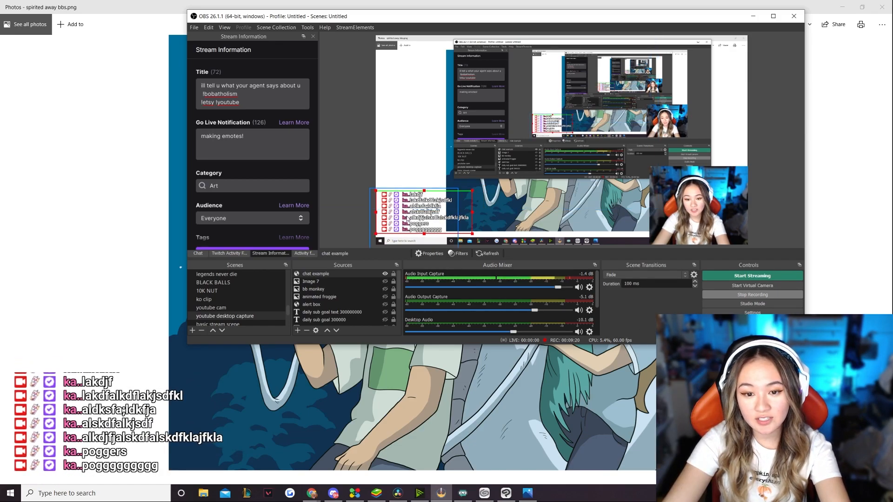
pyautogui.moveTo(417, 207); pyautogui.dragTo(684, 152)
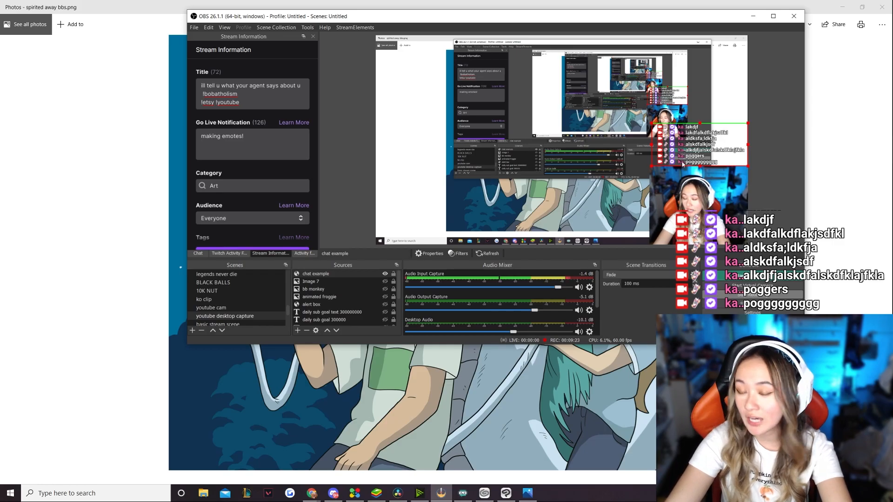